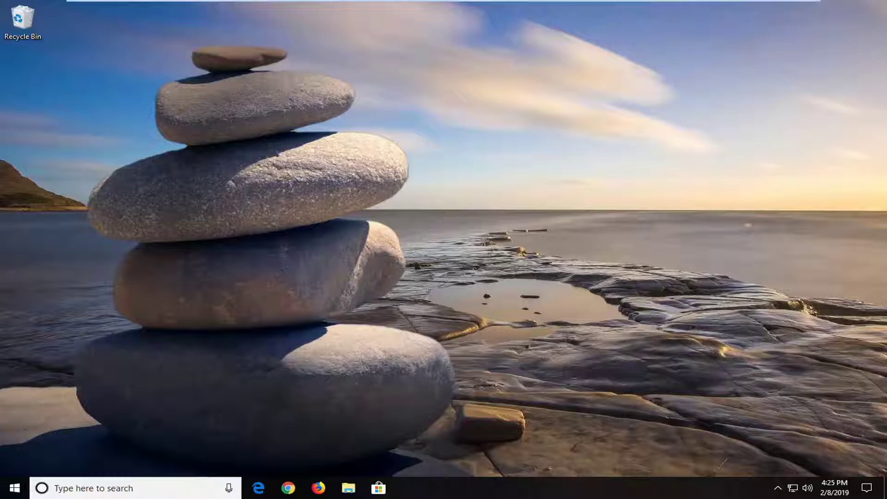
Launch Device Manager by searching 'device manager' from the Start menu.
left_click(4, 490)
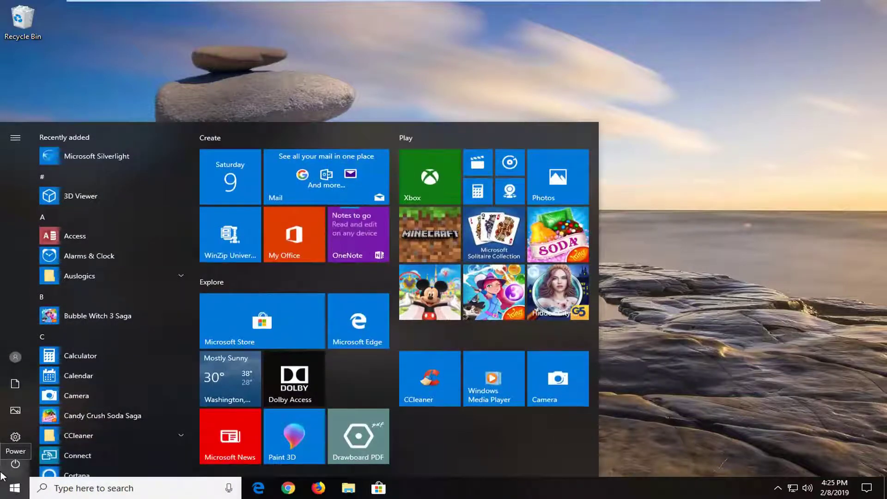
type("nevice manager")
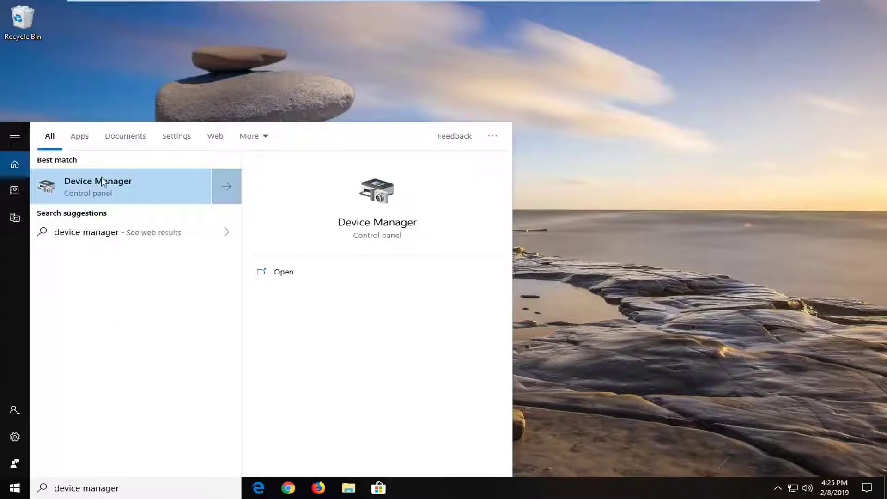
left_click(105, 184)
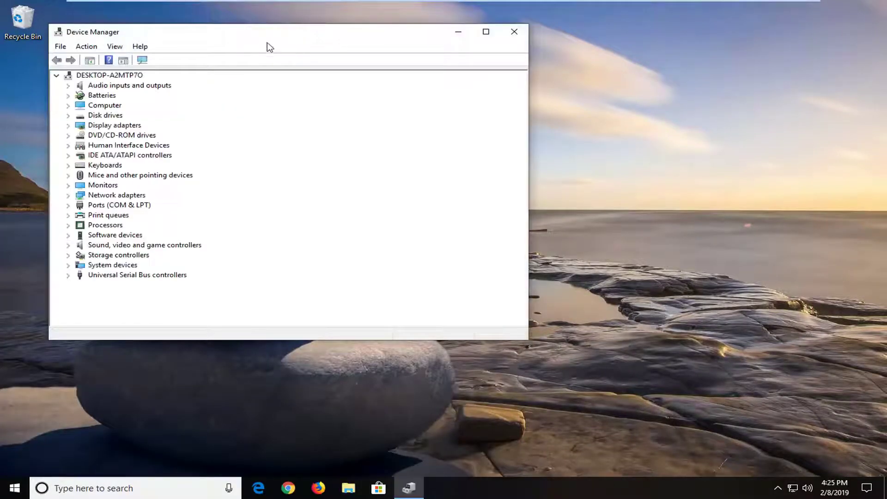
Enlarge Device Manager, expand Network adapters and bring up actions for the Intel Gigabit adapter.
left_click_drag(365, 41, 427, 46)
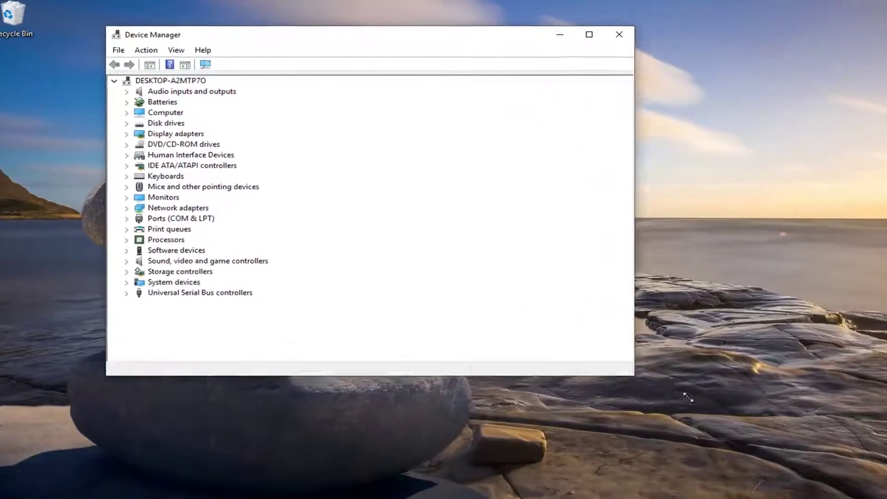
left_click_drag(591, 348, 685, 397)
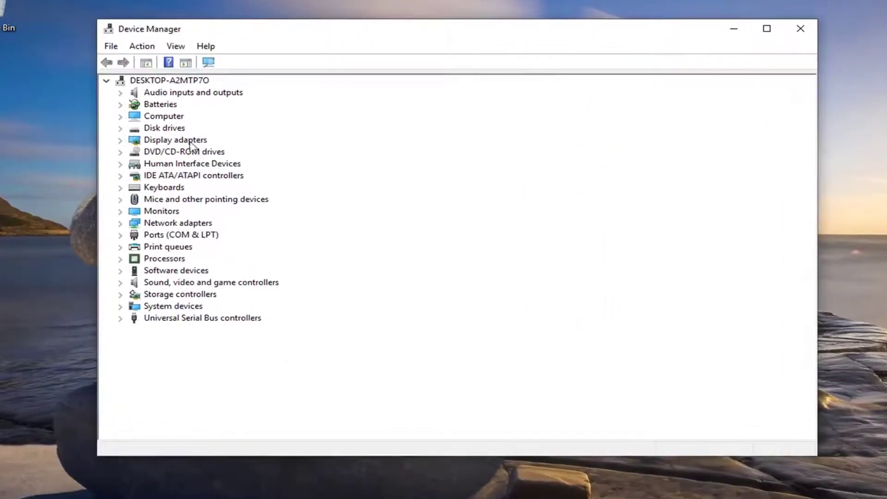
left_click(165, 226)
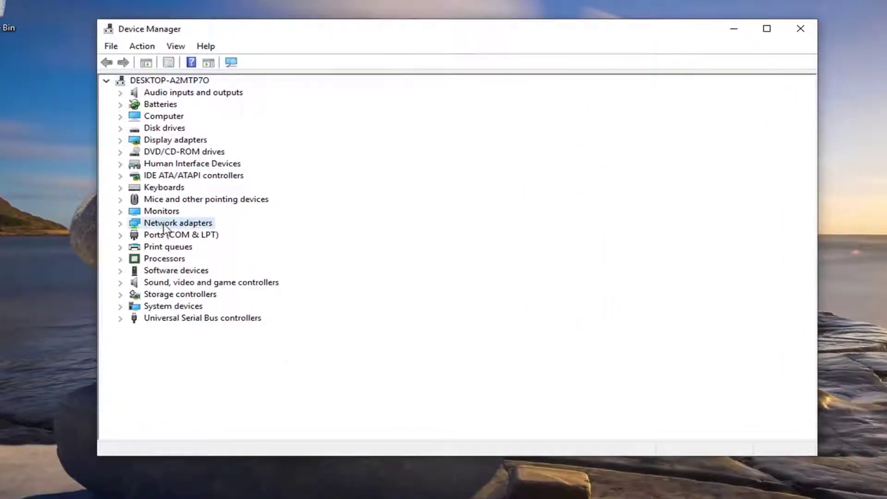
left_click(121, 224)
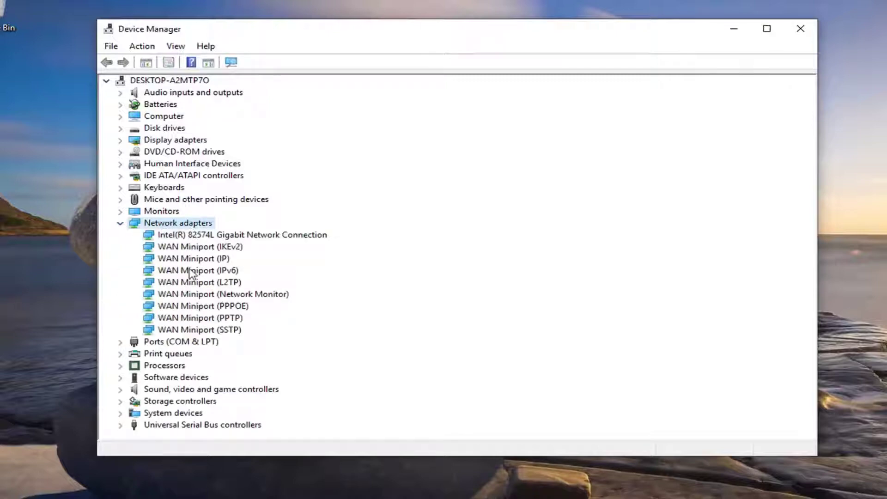
left_click(218, 236)
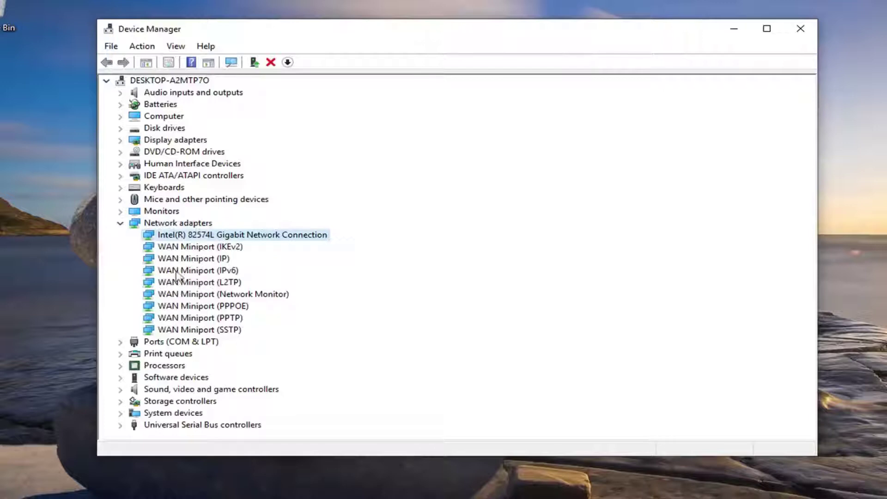
right_click(194, 236)
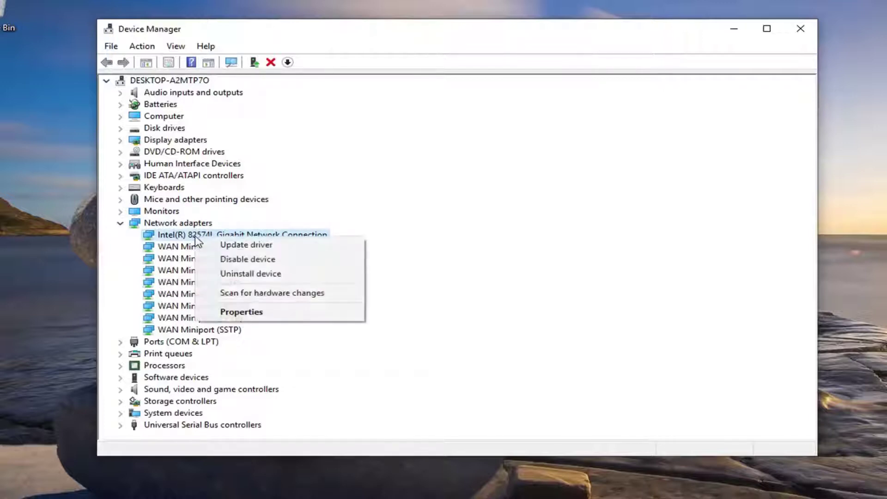
Update the Intel adapter driver via automatic search; the best driver is already installed.
left_click(248, 249)
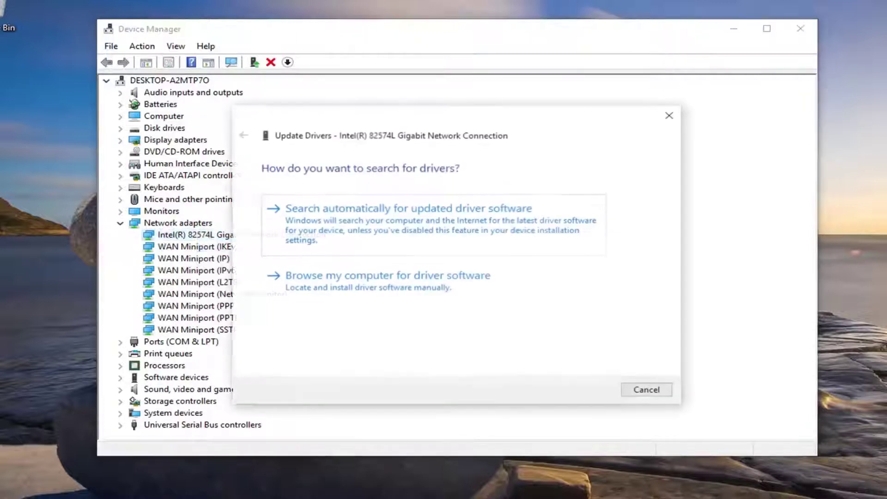
left_click(499, 224)
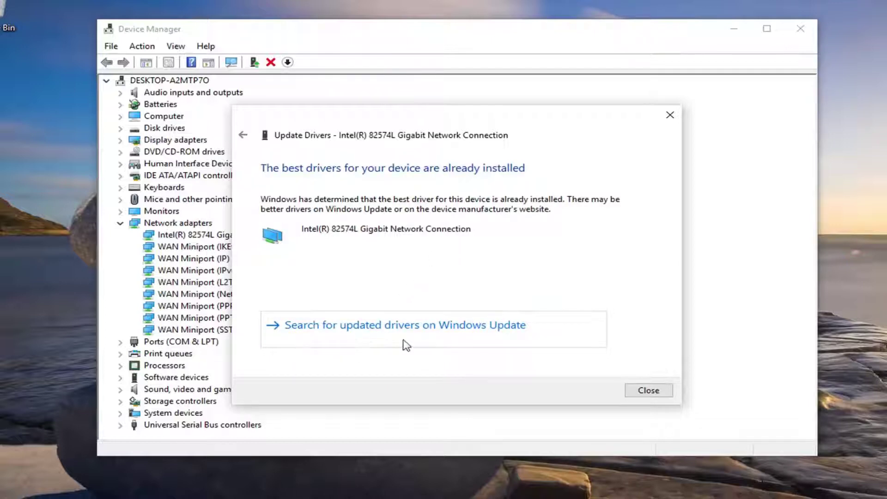
Dismiss the driver result and adapter menu, then exit Device Manager to the desktop.
left_click(649, 390)
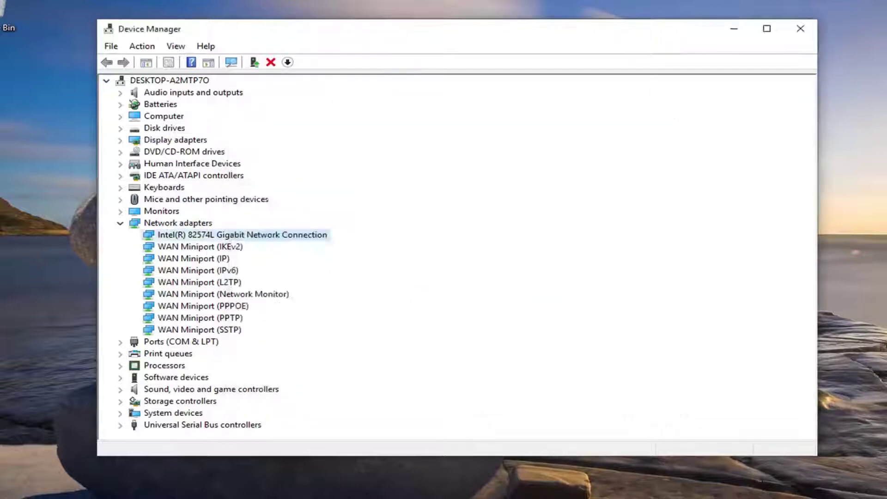
right_click(229, 236)
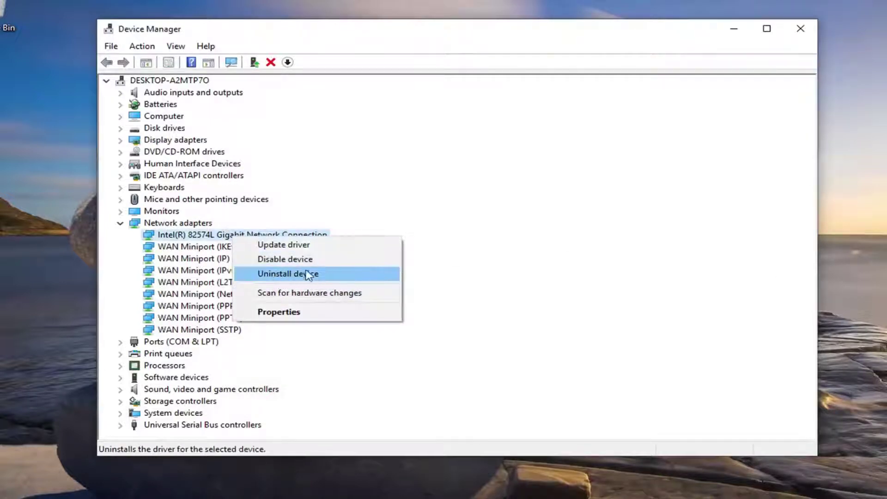
left_click(183, 245)
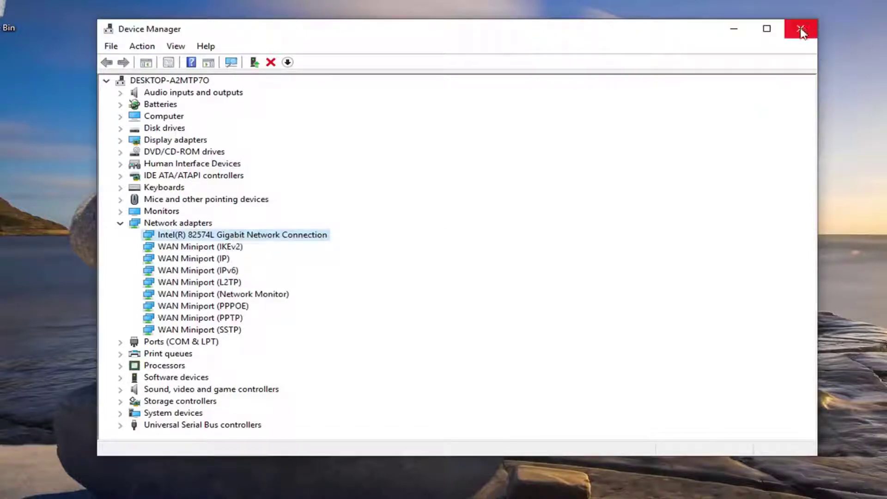
left_click(800, 31)
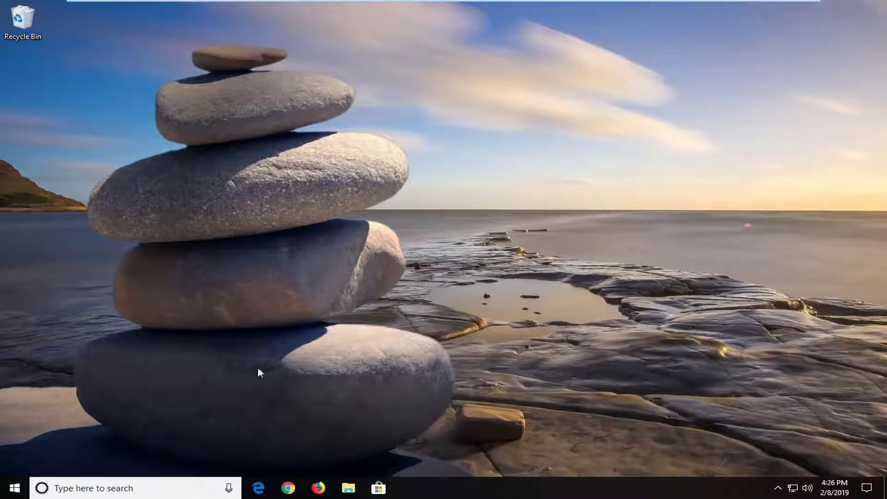
Search 'troubleshoot' from Start and open the Troubleshoot settings page.
left_click(8, 485)
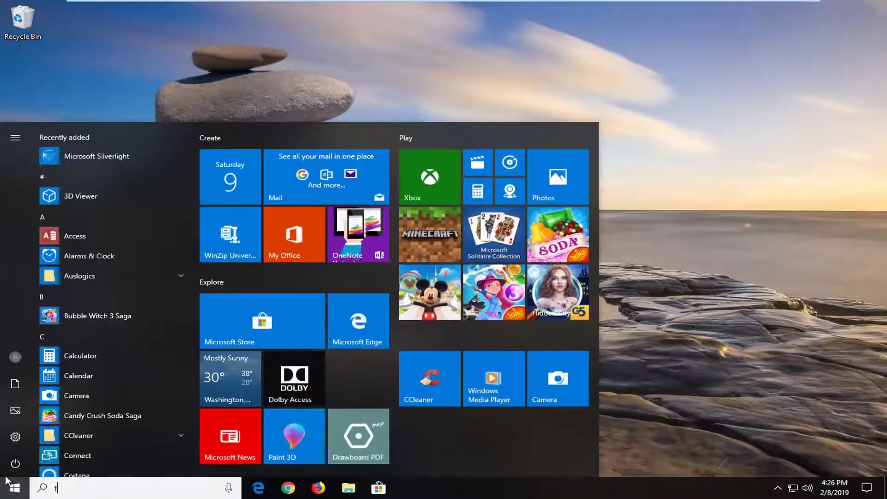
type("troubleshoot")
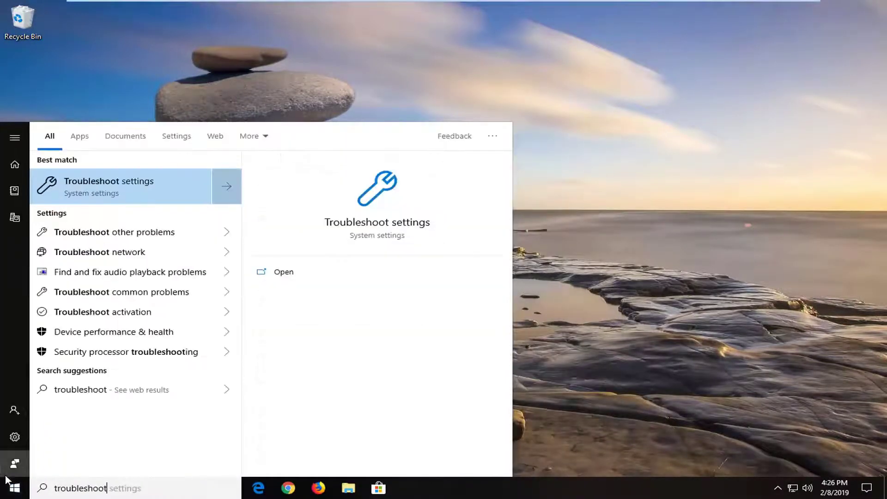
left_click(117, 185)
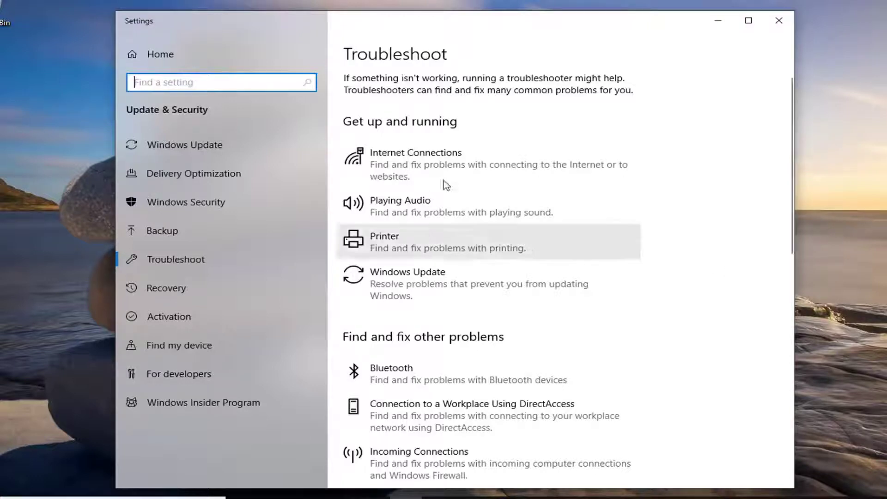
Run Internet Connections troubleshooting on the Internet connection; no problem is identified.
left_click(479, 174)
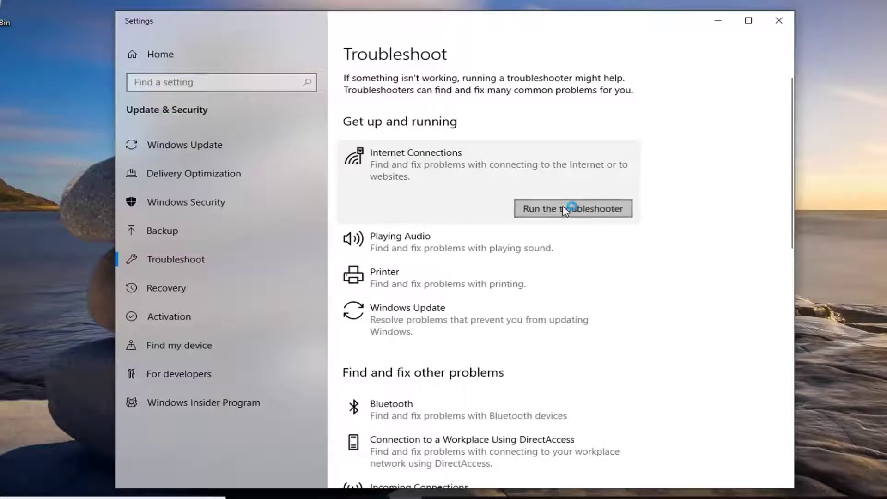
left_click(562, 211)
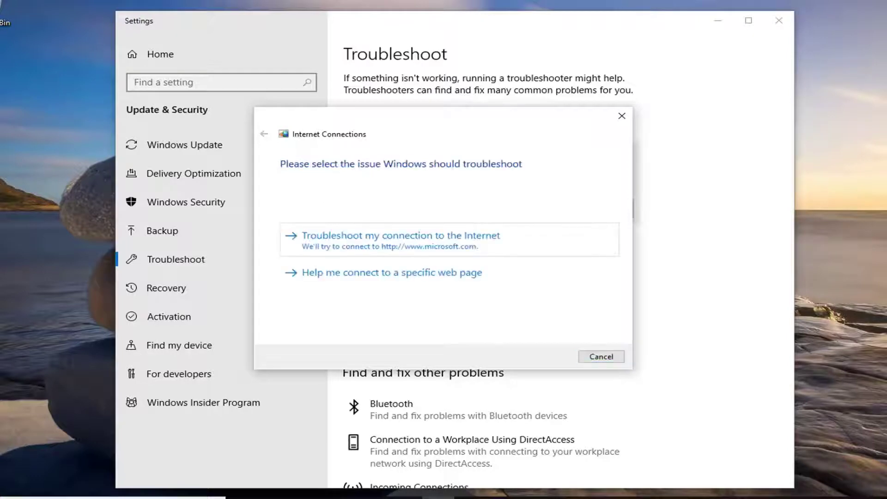
left_click(389, 249)
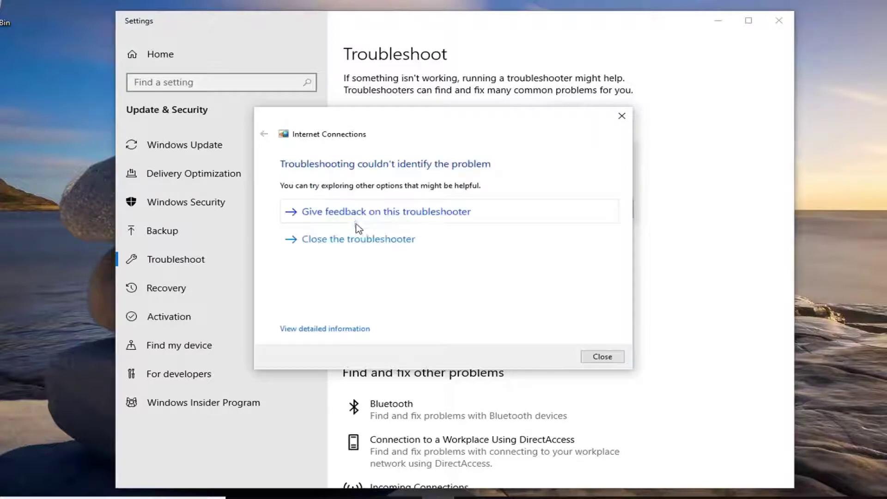
left_click(622, 118)
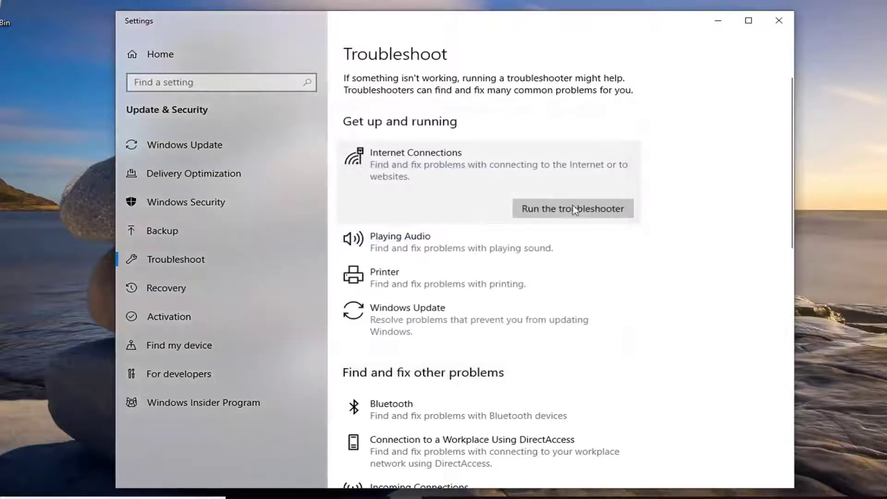
scroll(620, 190, "down", 5)
scroll(616, 191, "down", 5)
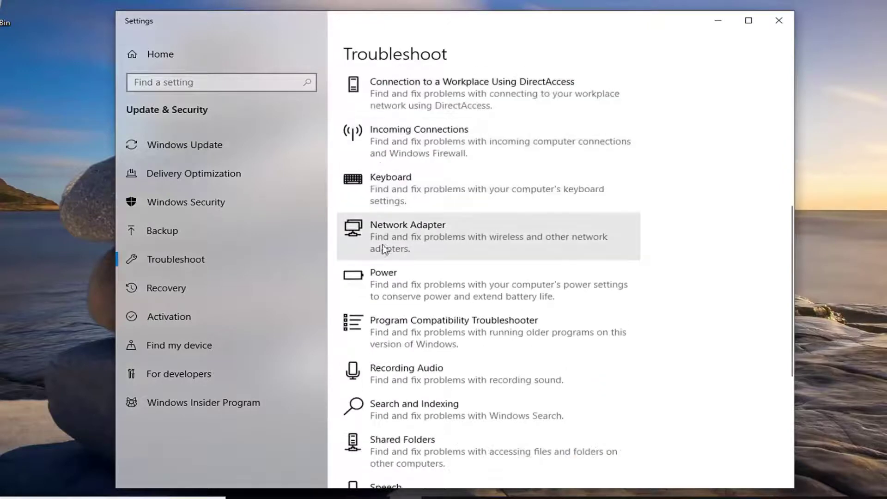
Run the Network Adapter troubleshooter from the troubleshooter list.
left_click(430, 239)
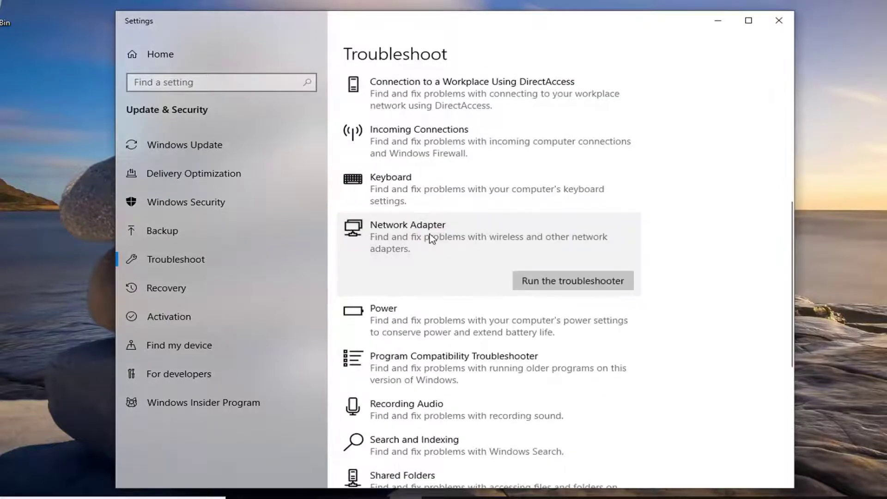
left_click(546, 282)
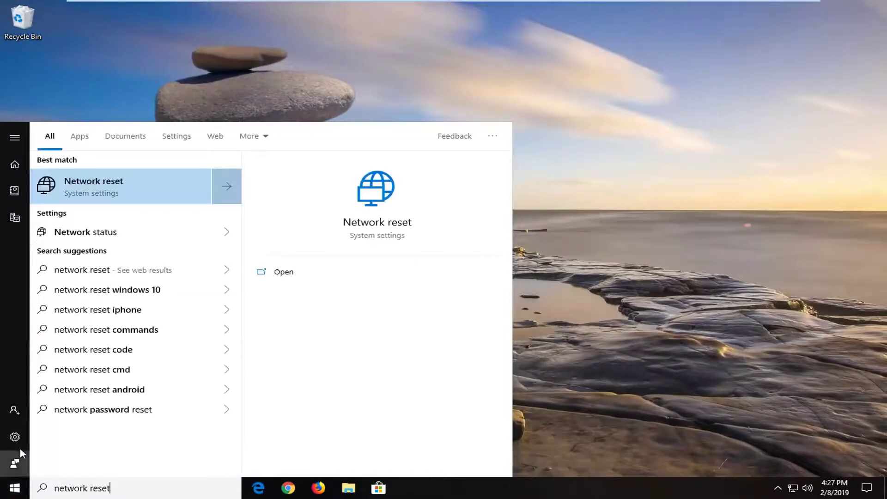
Open the Network reset result from the 'network reset' Start search.
left_click(85, 191)
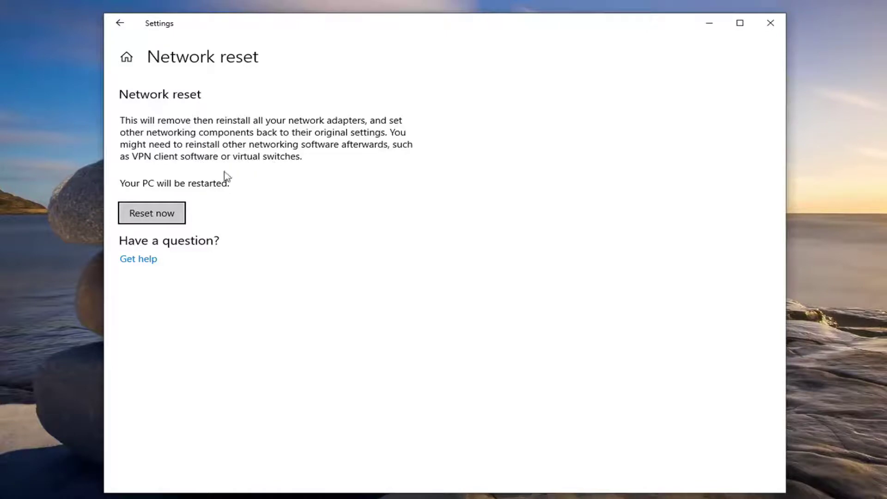
Confirm Reset now for network settings, scheduling shutdown in 5 minutes, and dismiss the notice.
left_click(141, 218)
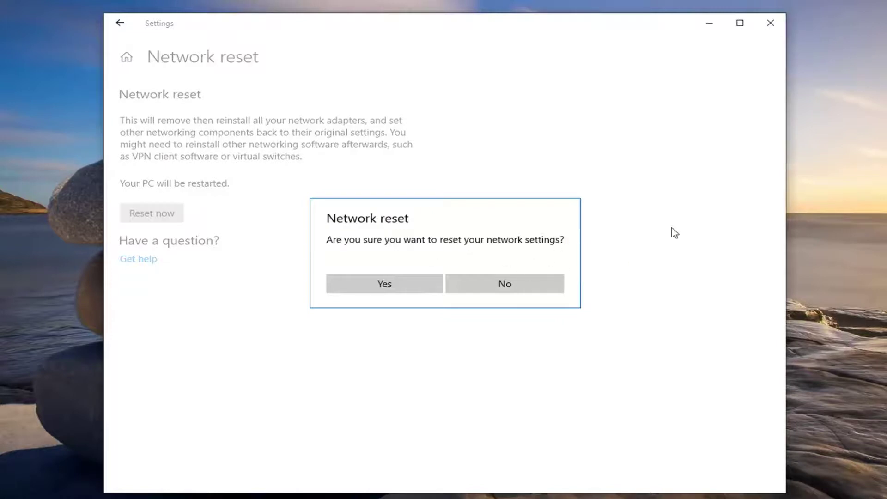
left_click(394, 290)
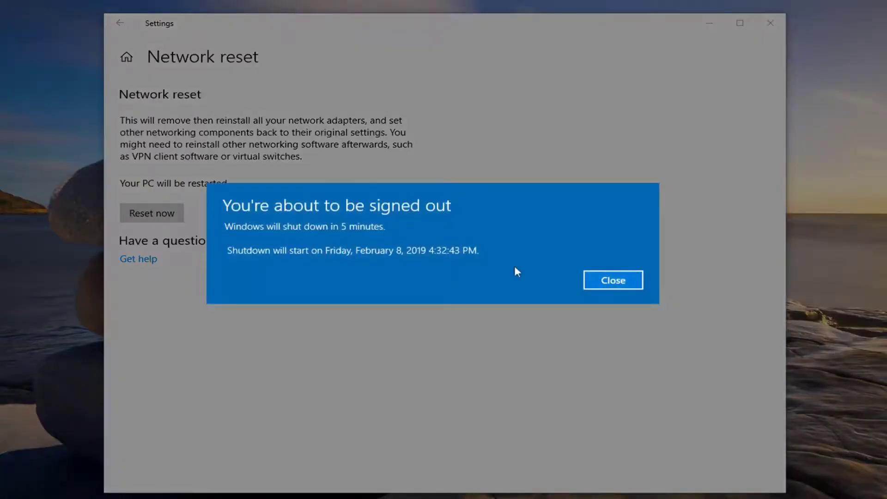
left_click(614, 280)
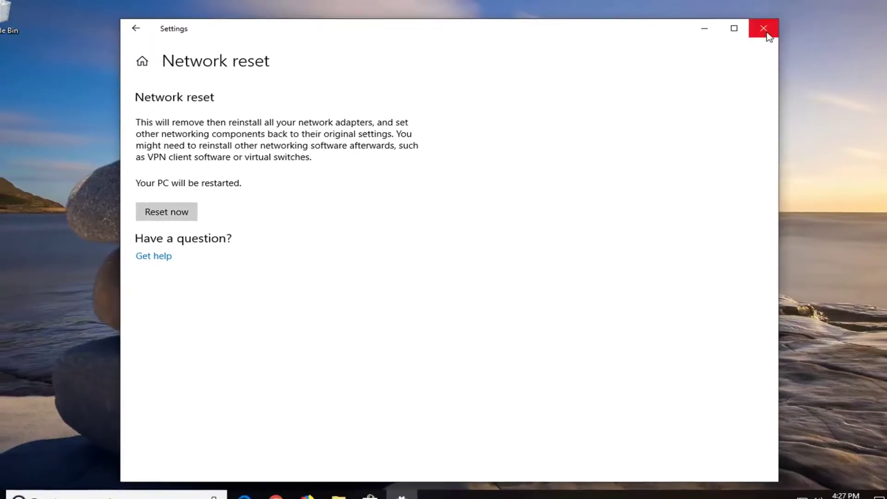
Close the Network reset Settings window to return to the desktop.
left_click(771, 25)
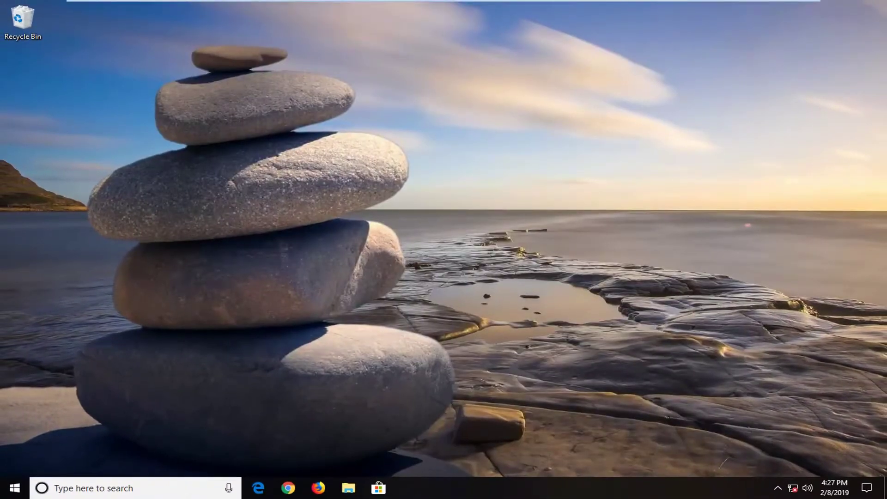